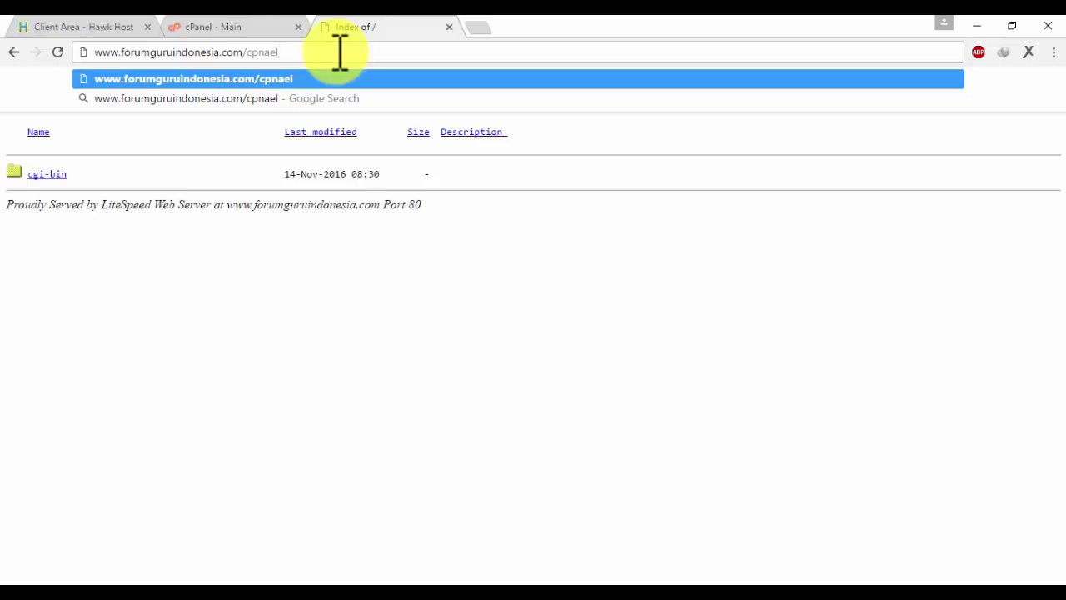
key(BackSpace)
key(BackSpace)
key(BackSpace)
key(BackSpace)
text(a)
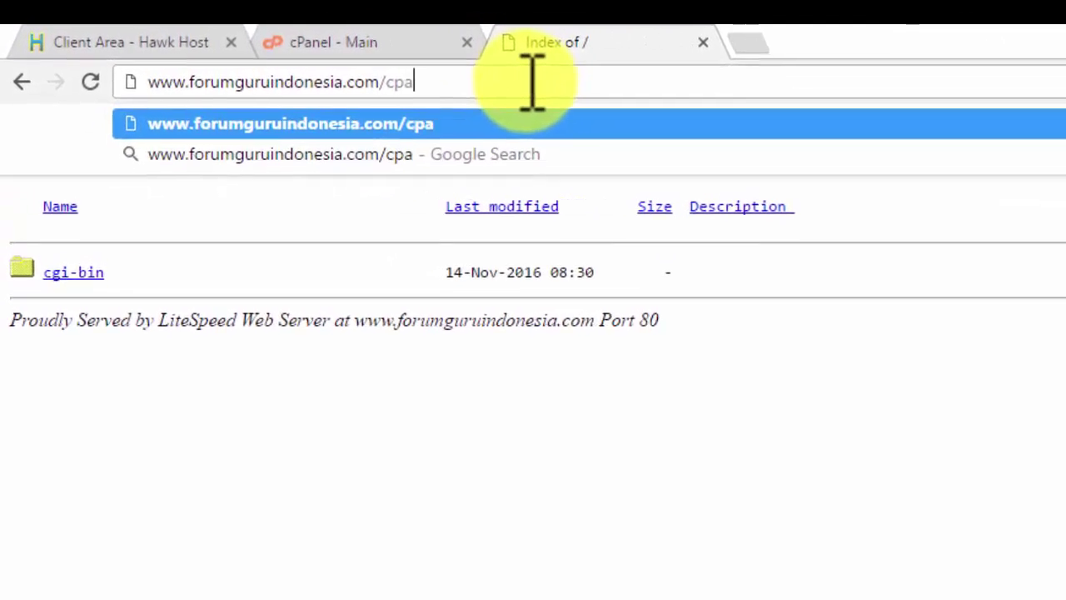
text(nel)
key(Return)
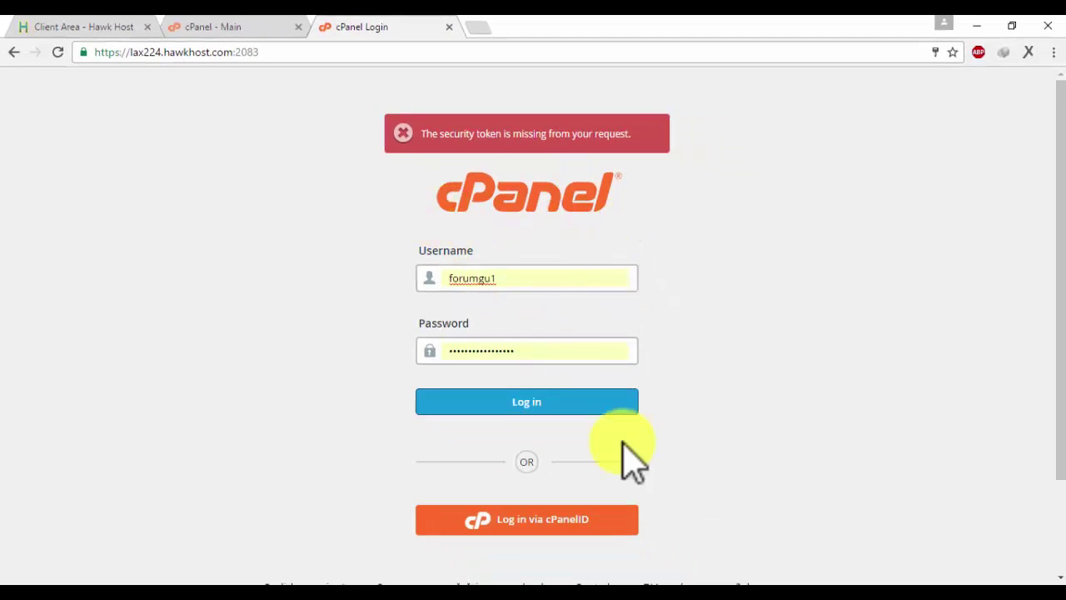
click(519, 403)
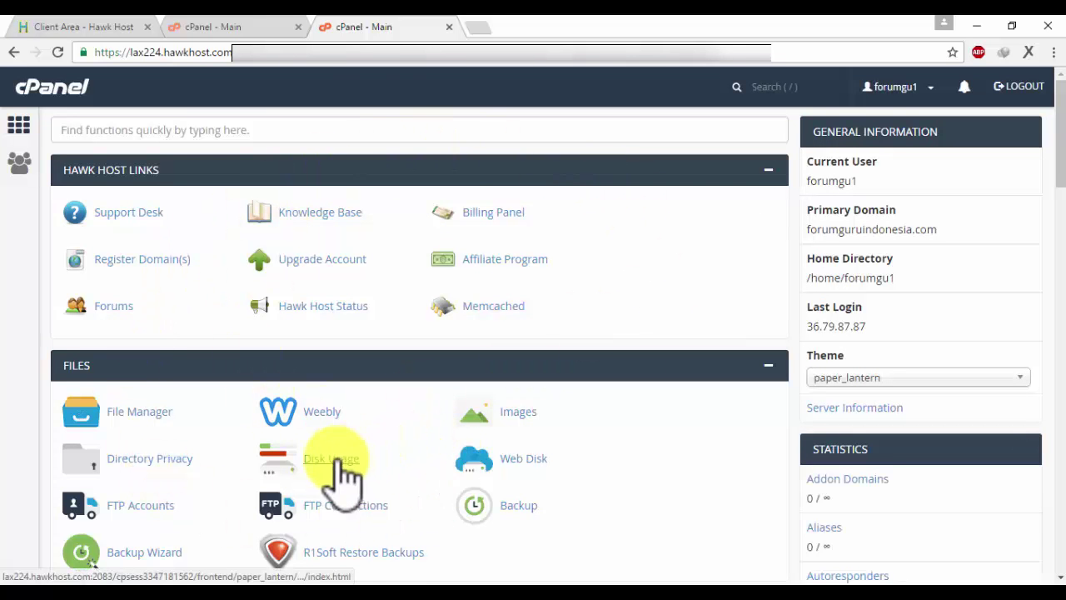
- Look through the cPanel tool sections for script installers and open Fantastico F3
scroll(542, 490, down, 8)
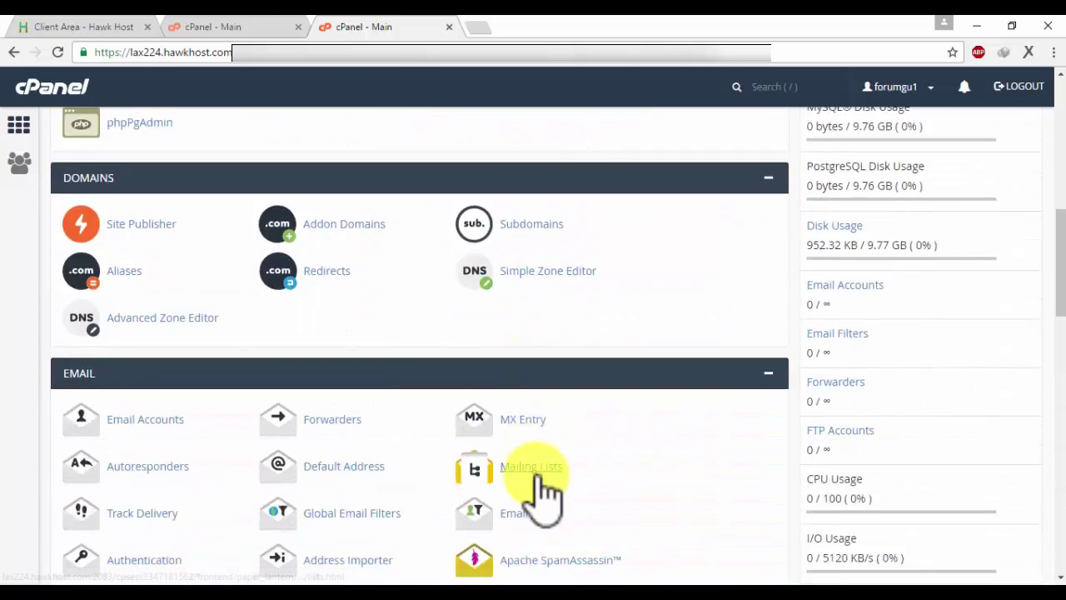
scroll(542, 492, down, 8)
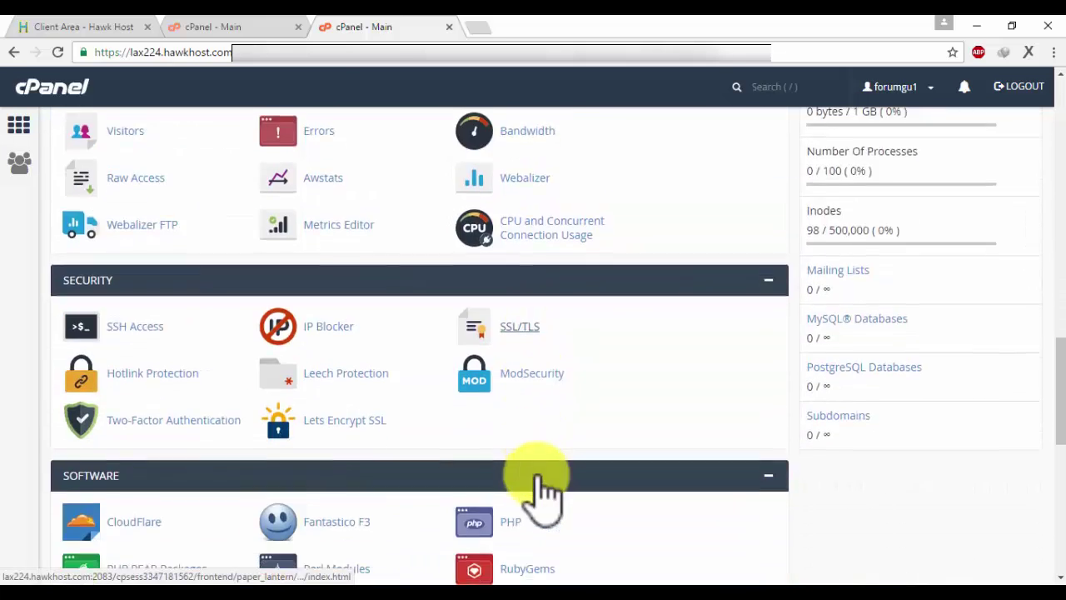
scroll(541, 490, down, 5)
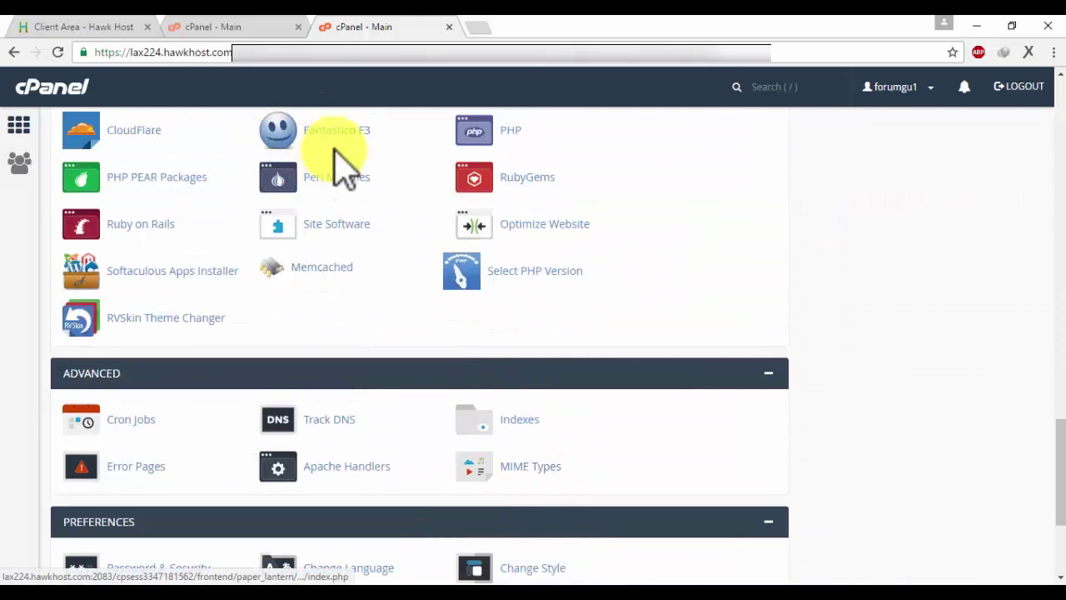
scroll(333, 178, up, 1)
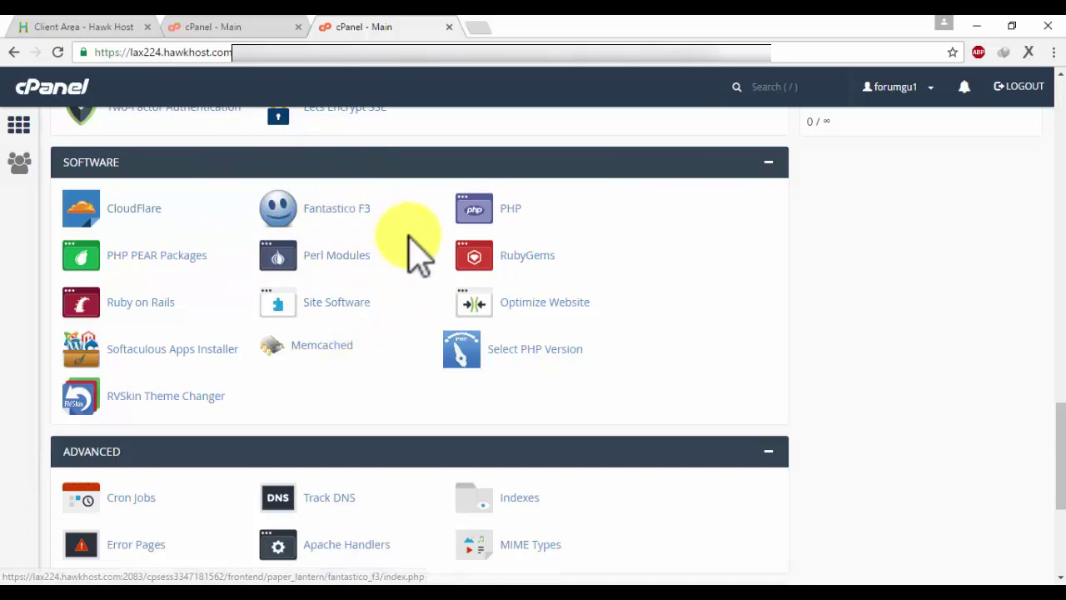
scroll(416, 250, down, 3)
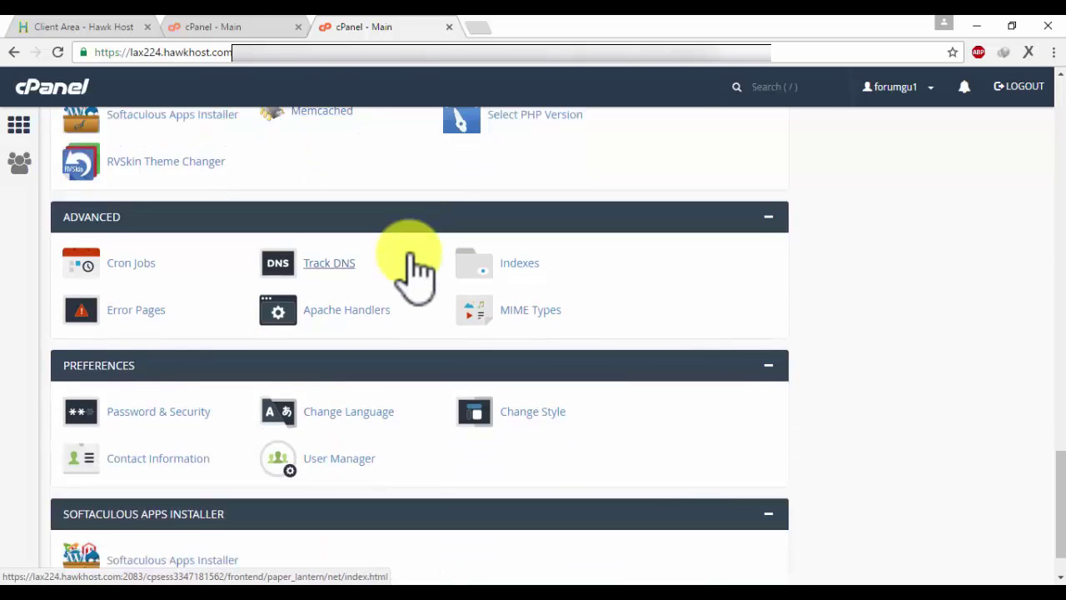
scroll(414, 265, down, 1)
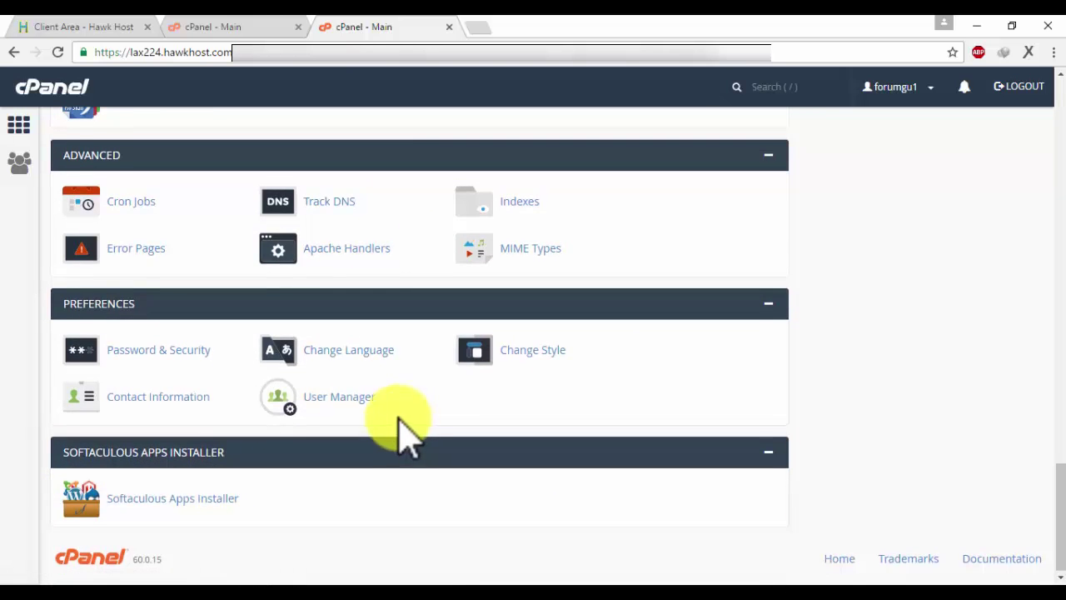
scroll(333, 416, up, 3)
scroll(183, 528, down, 3)
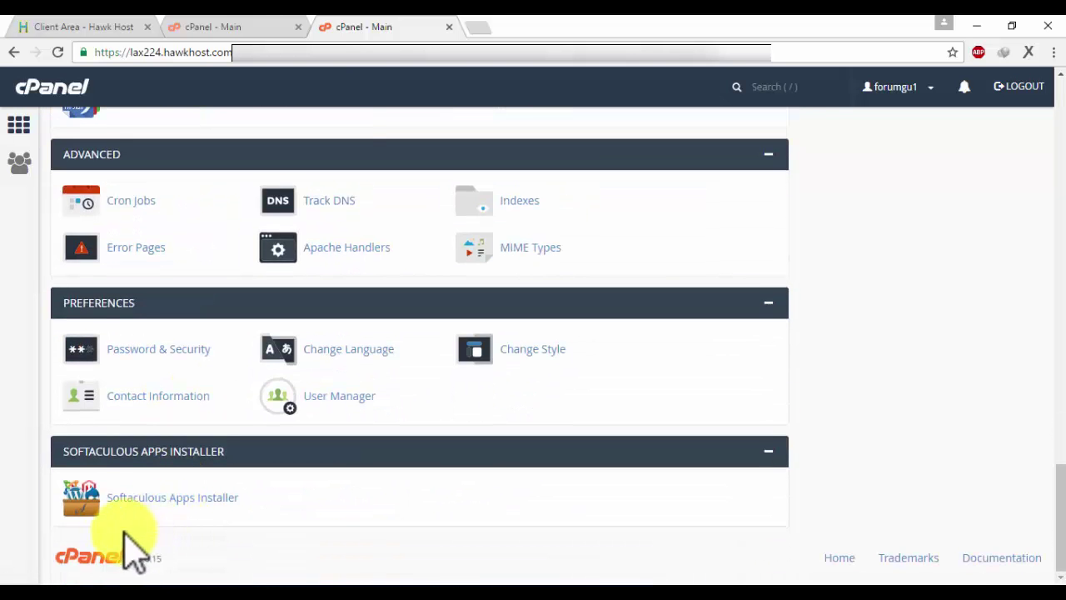
click(359, 508)
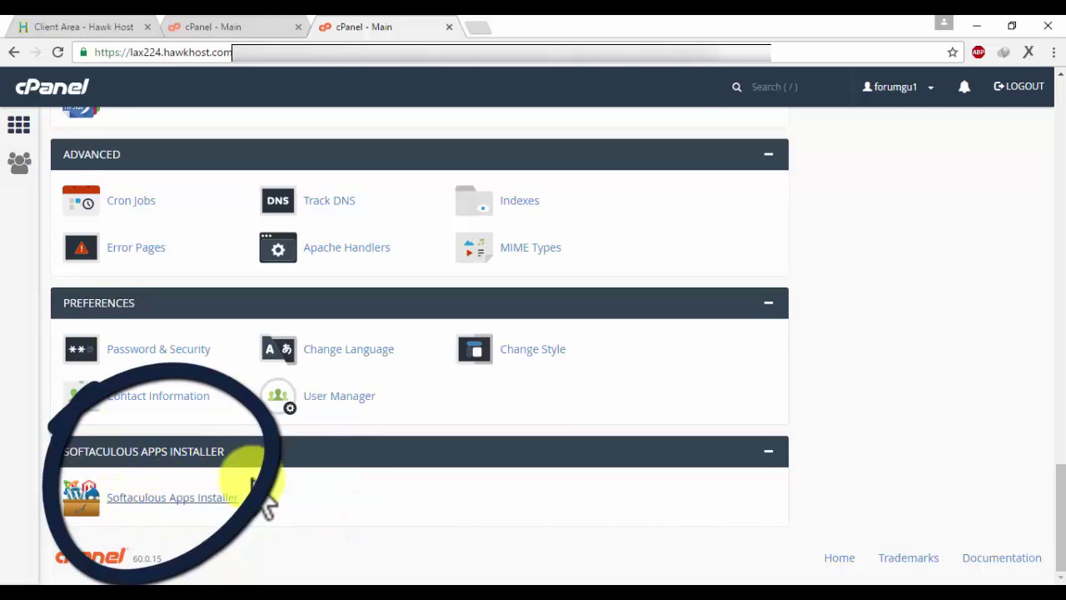
scroll(281, 471, up, 5)
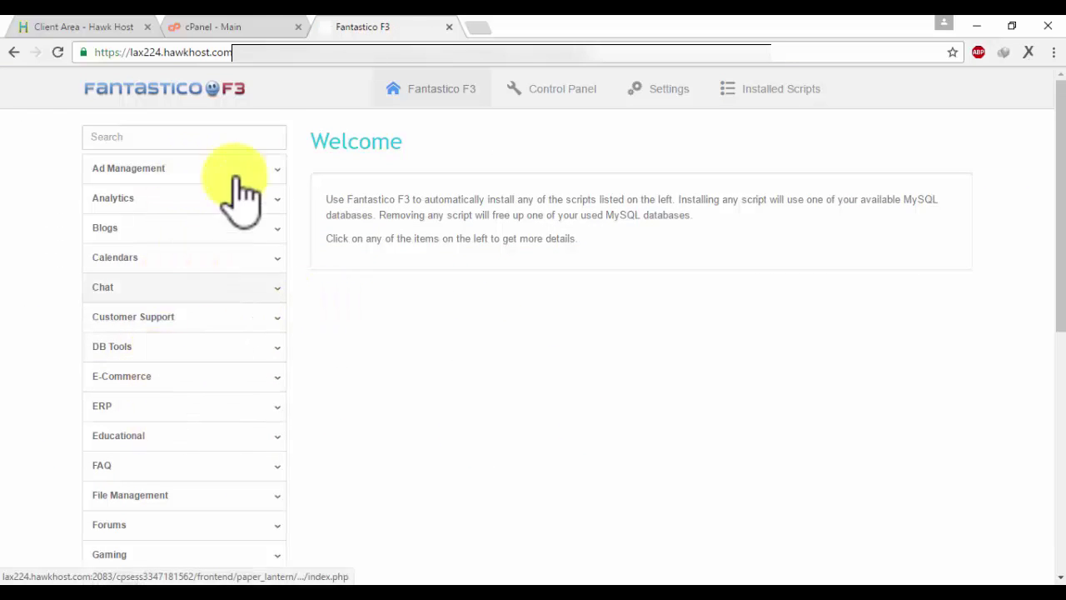
- Open the WordPress details page from the Blogs category of the script list
scroll(195, 305, down, 1)
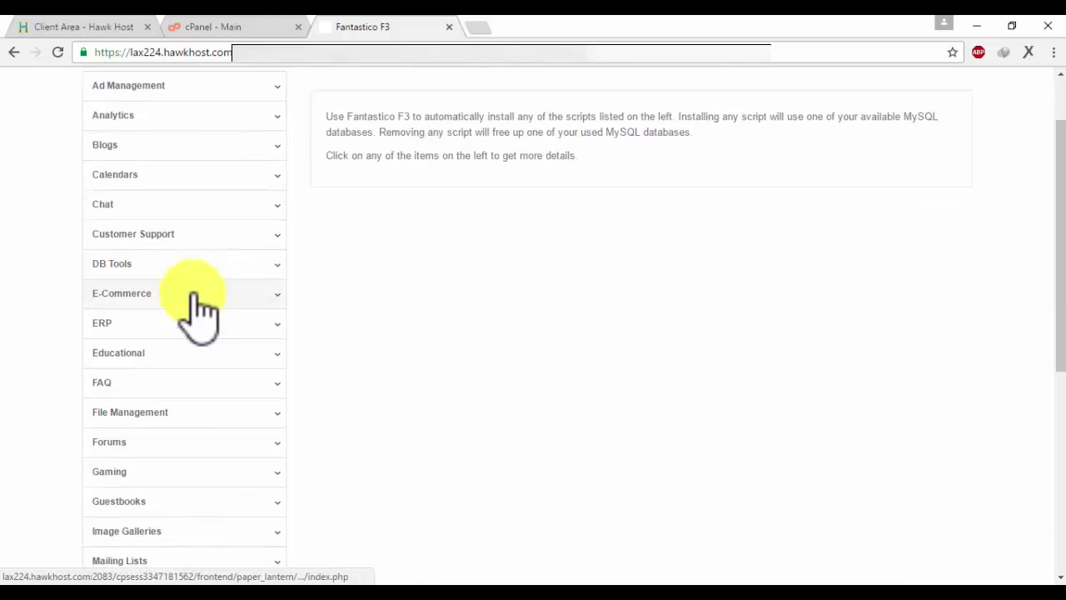
scroll(198, 313, down, 5)
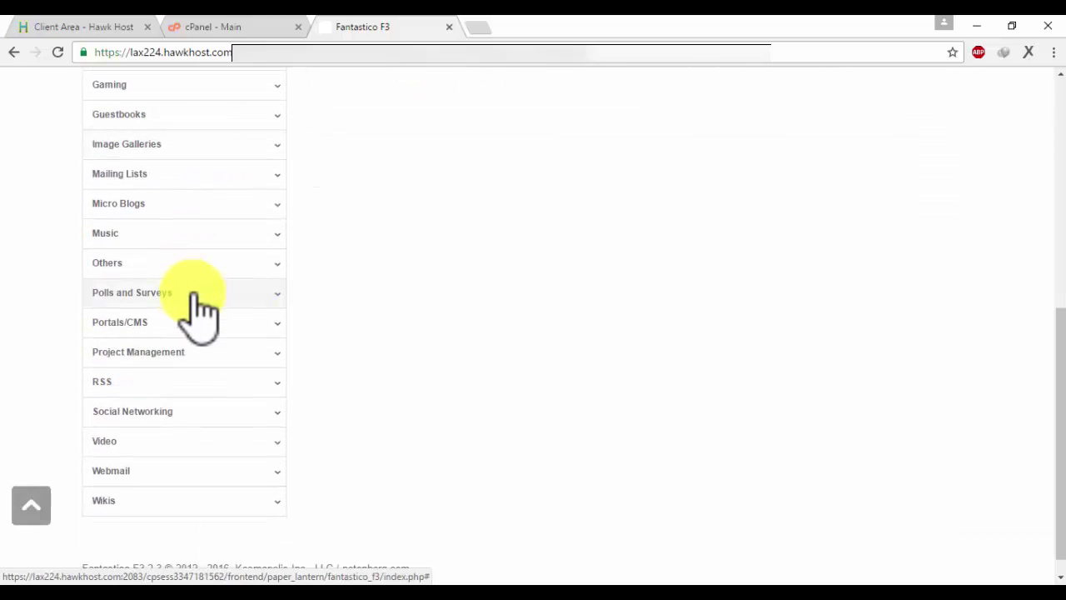
scroll(198, 312, up, 6)
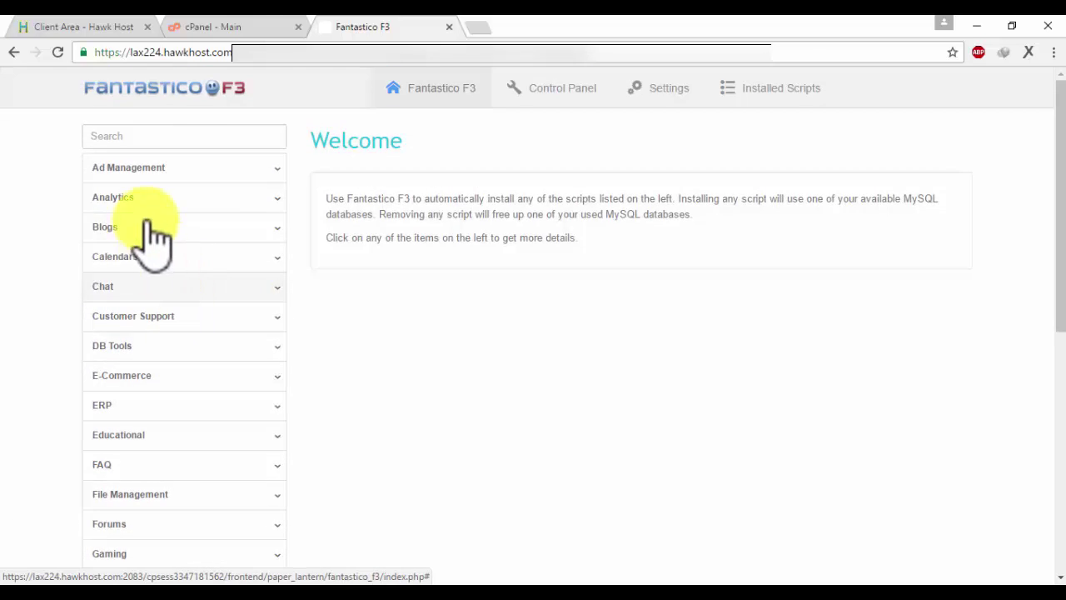
click(277, 229)
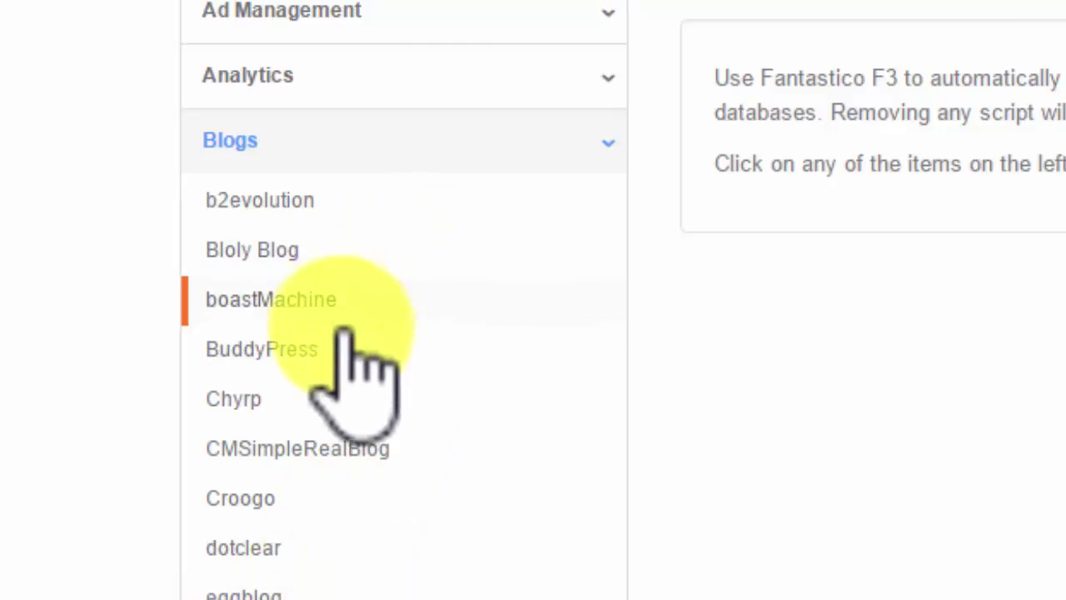
scroll(350, 341, down, 5)
scroll(344, 350, down, 4)
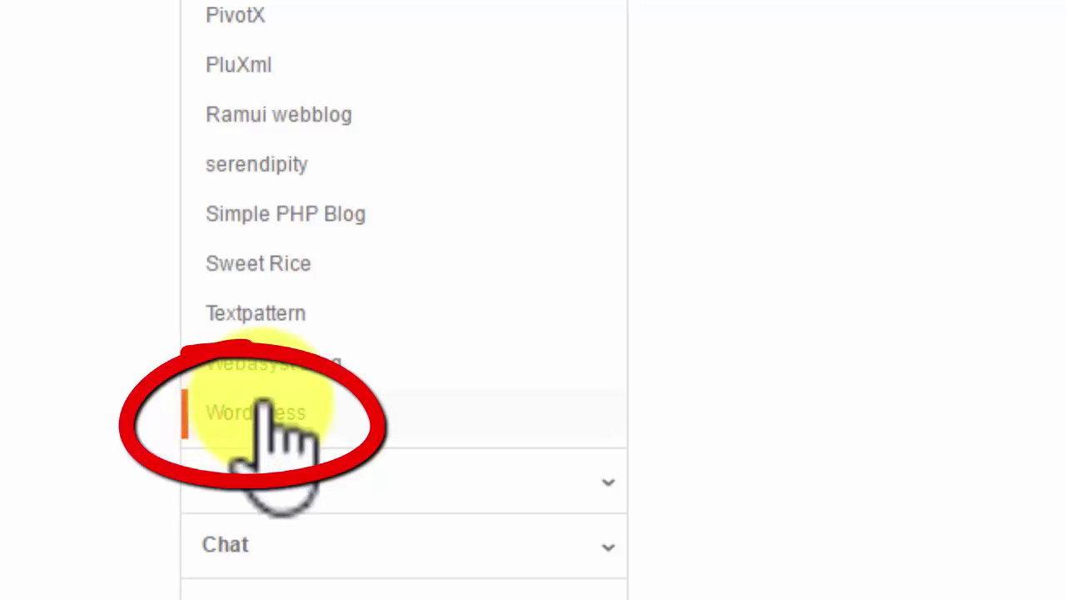
click(286, 416)
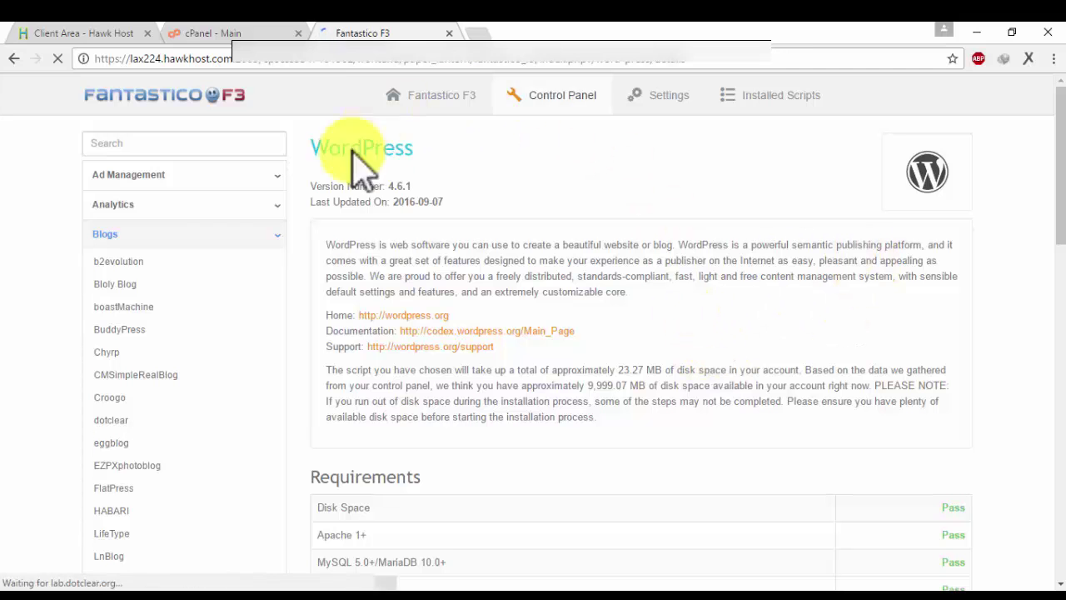
- Review the WordPress requirements and script suggestions, and start installing a new copy of 4.6.1
scroll(578, 264, down, 3)
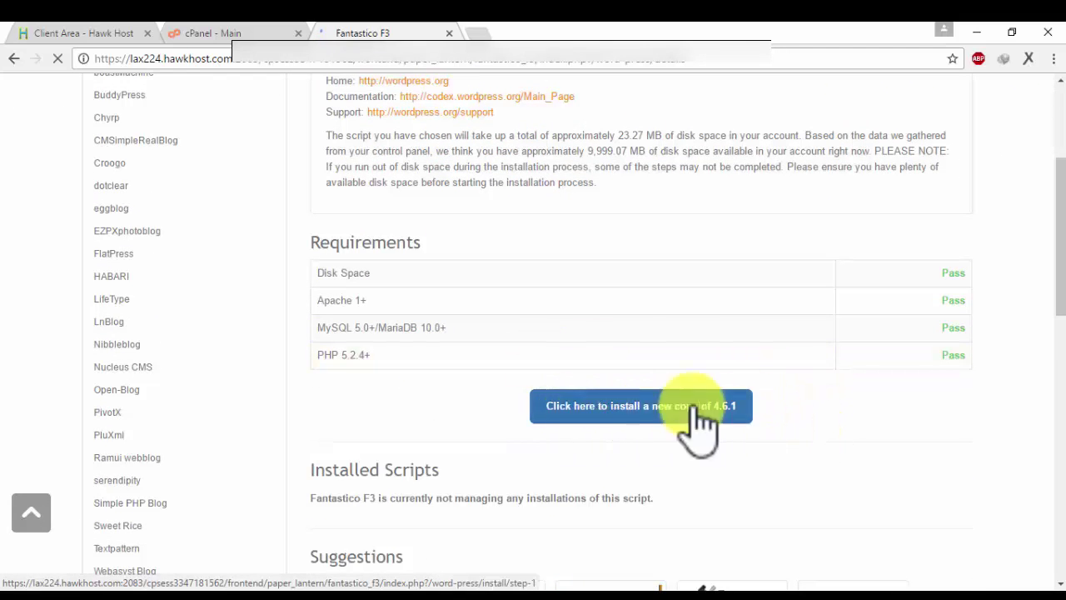
scroll(541, 391, down, 1)
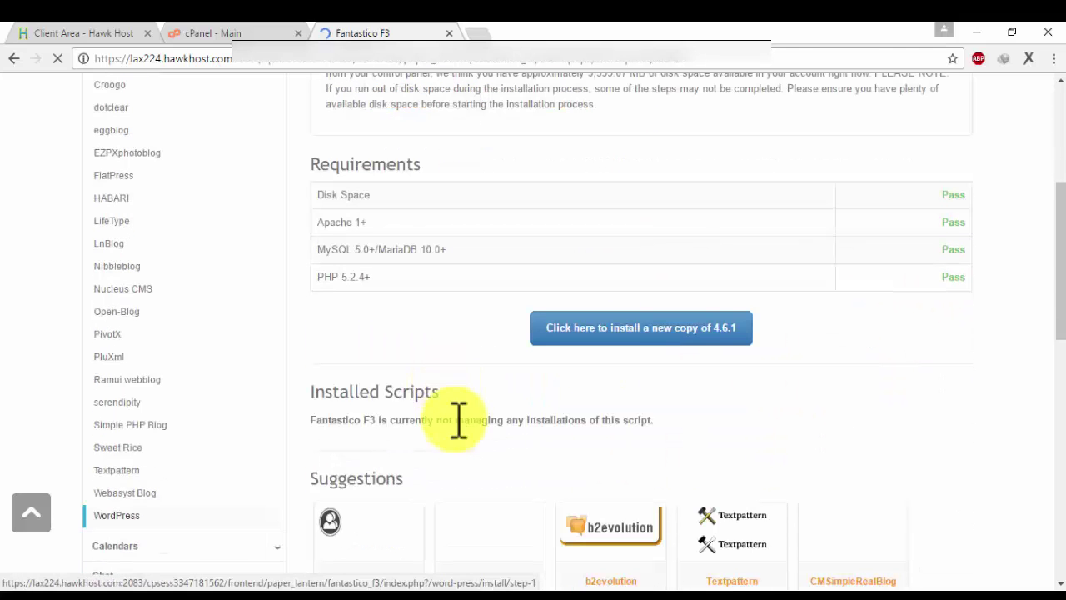
scroll(841, 399, down, 2)
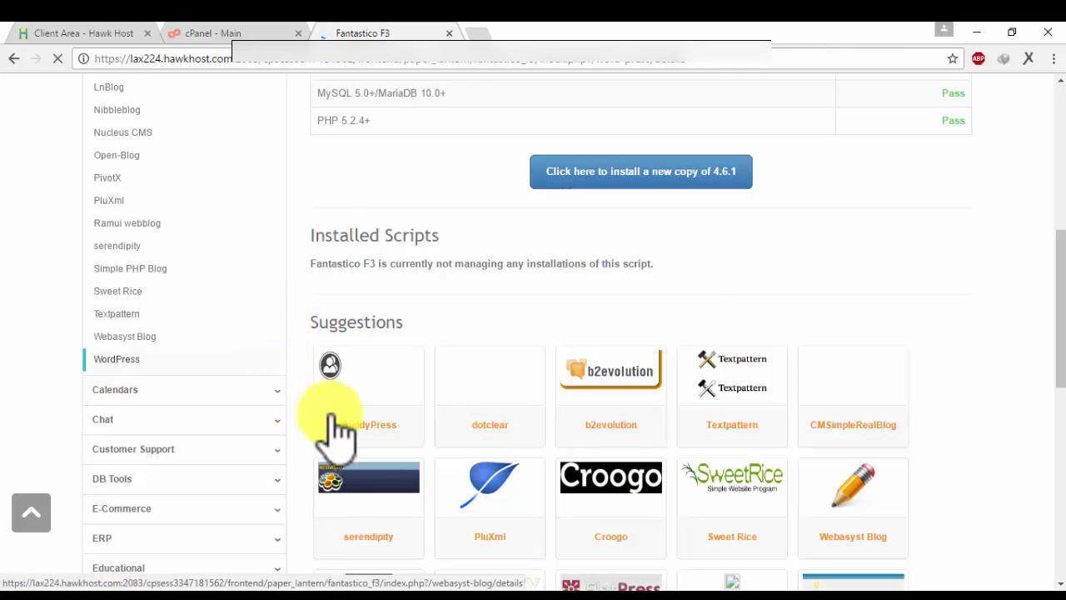
scroll(542, 408, down, 4)
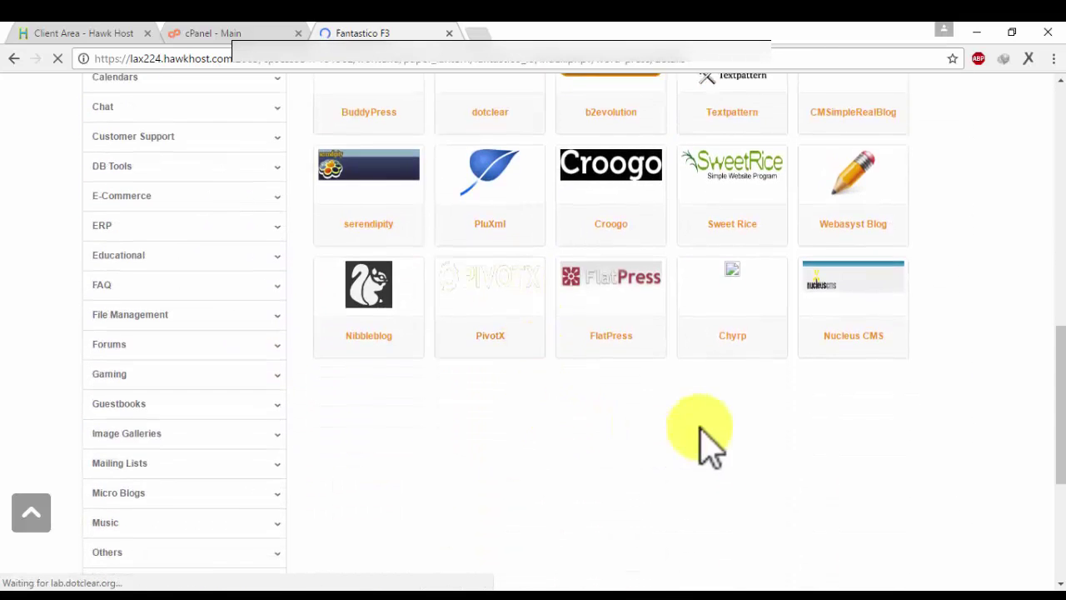
scroll(658, 475, up, 1)
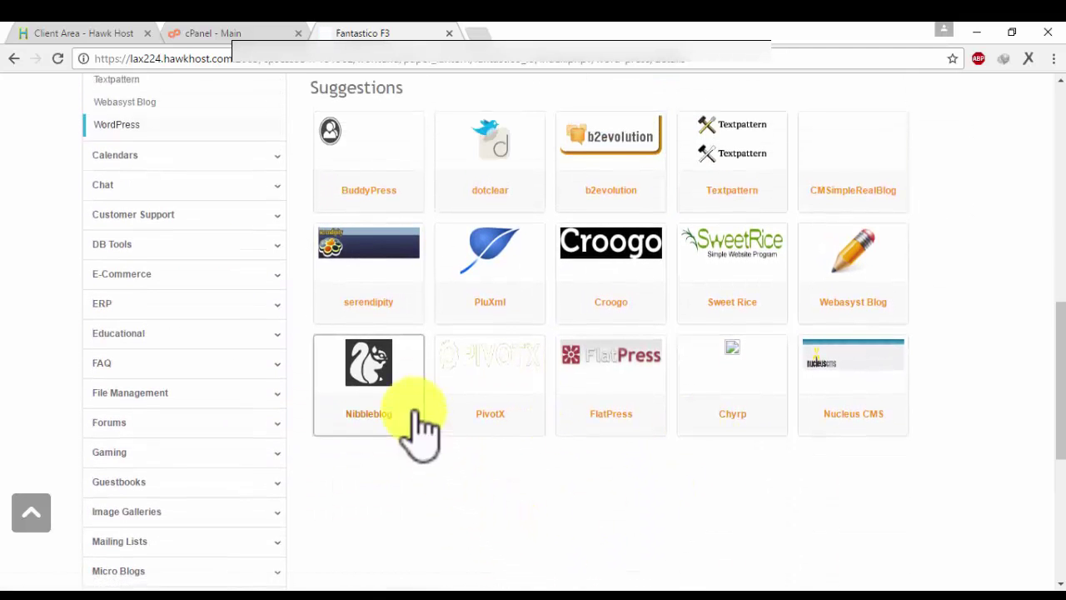
scroll(421, 454, up, 1)
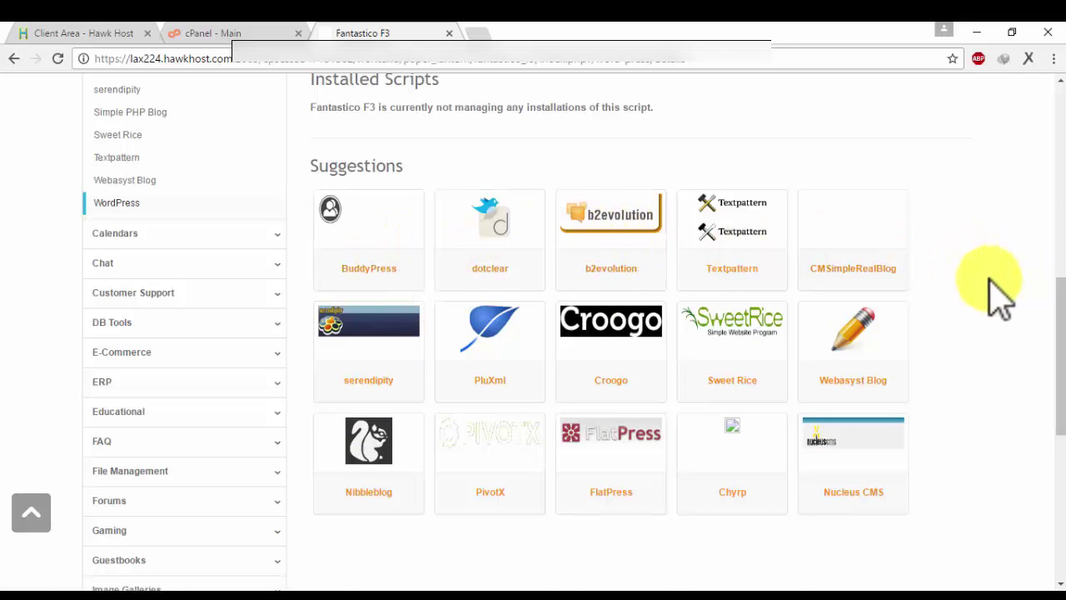
scroll(996, 292, up, 2)
scroll(996, 292, up, 3)
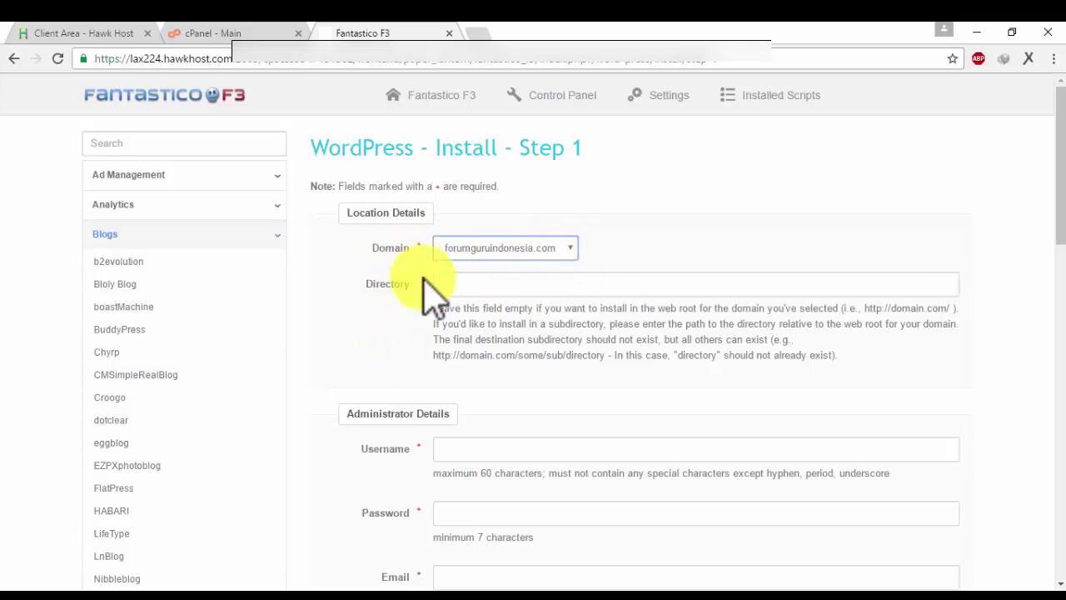
- Install WordPress on forumguruindonesia.com with the administrator username, password and e-mail, the title "Forum Berbagi Dan Diskusi Ilmu Indonesia", and no Rublon plugin
click(567, 252)
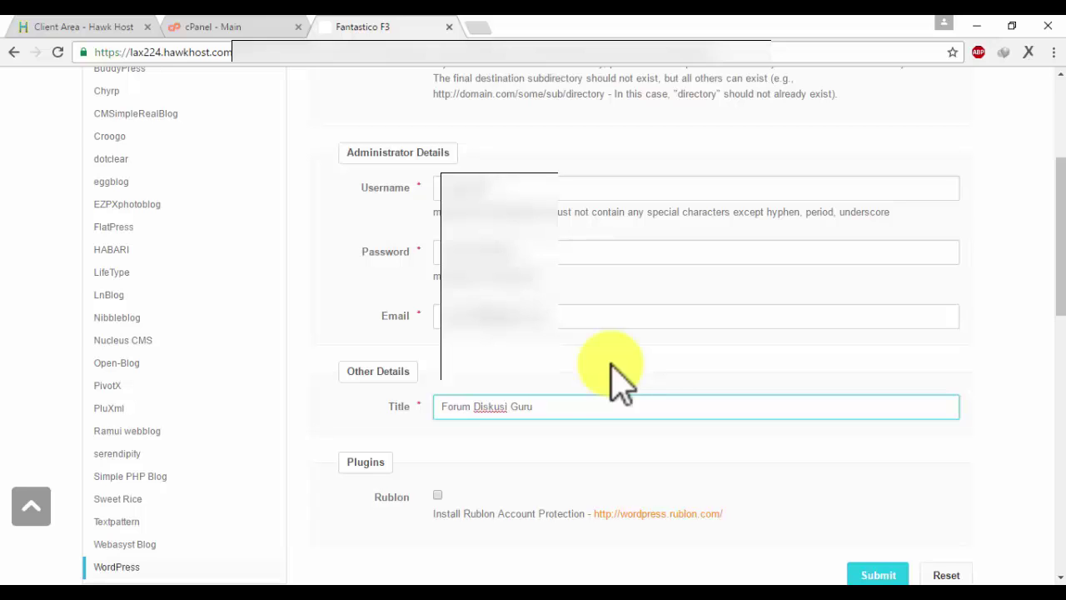
key(ctrl+a)
text(Berbagi Dan Diskusi Ilmu Guru Indonesia)
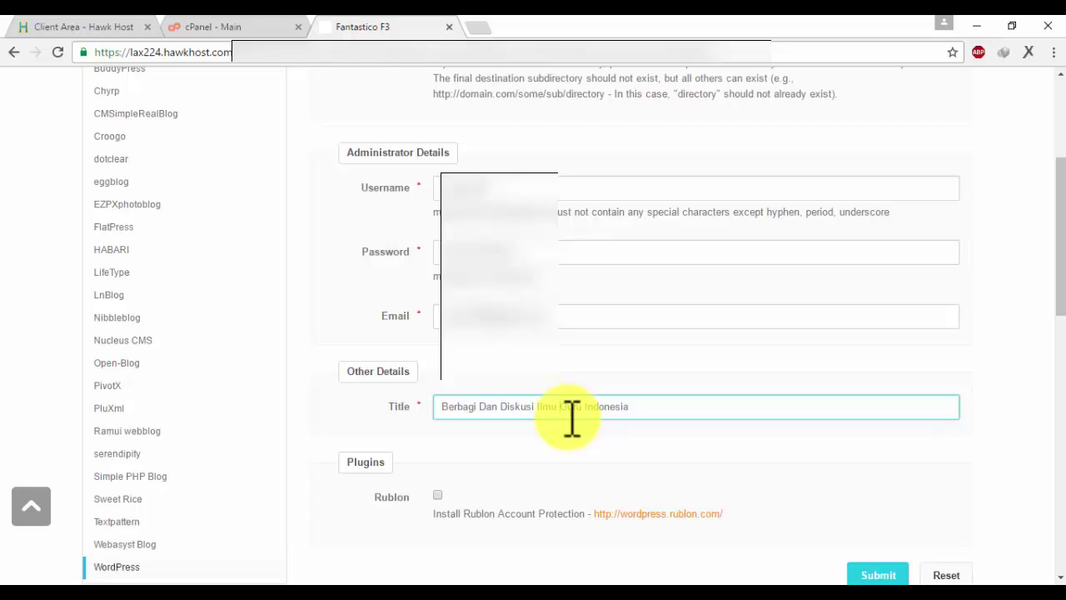
scroll(571, 421, down, 2)
click(873, 420)
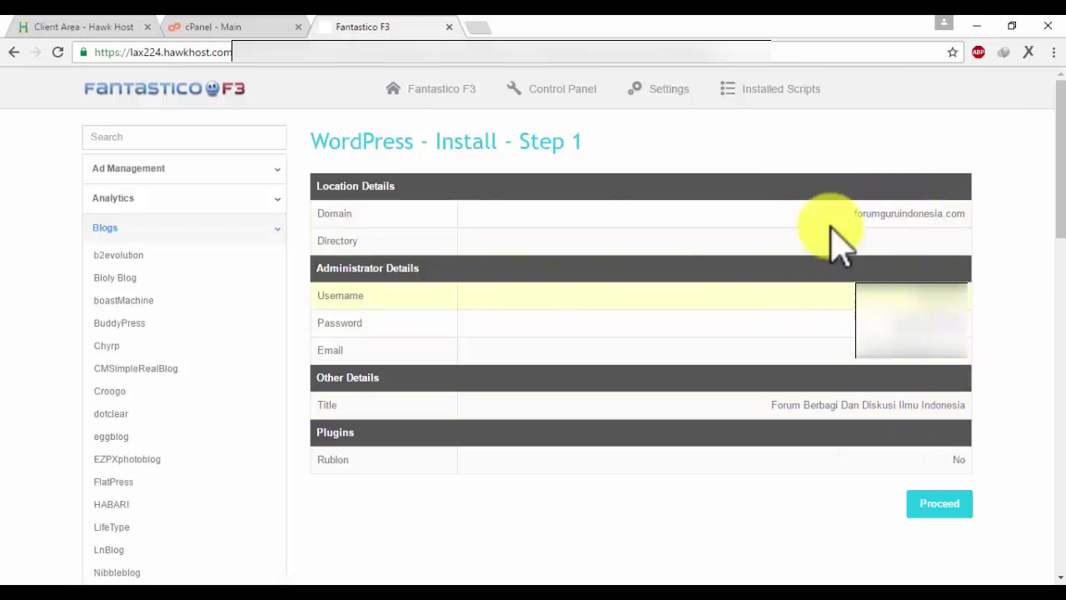
click(935, 502)
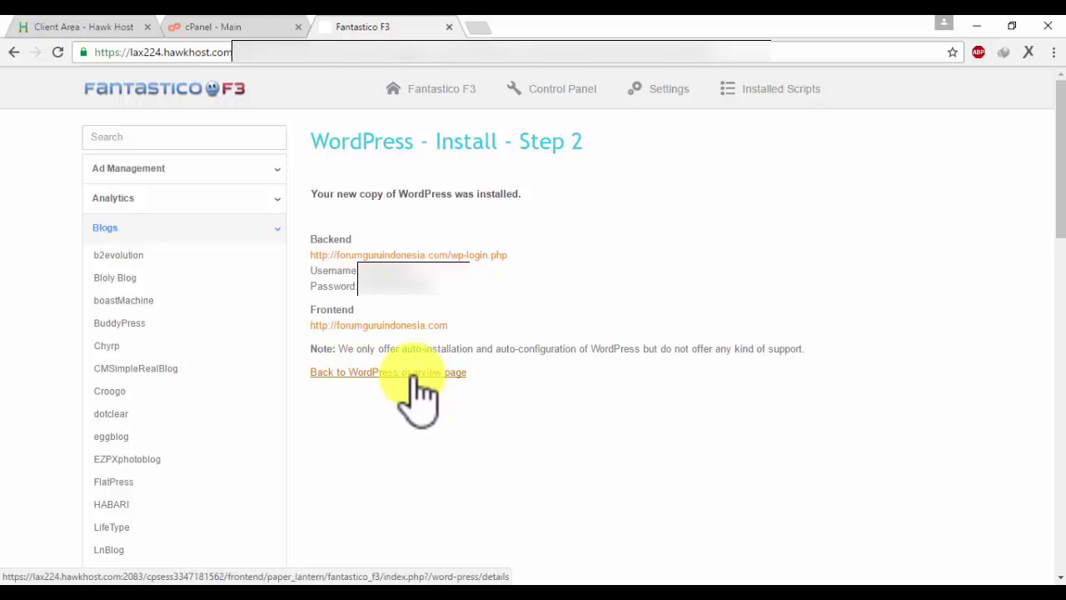
- Open the frontend of the installed WordPress site and look over its home page
click(378, 326)
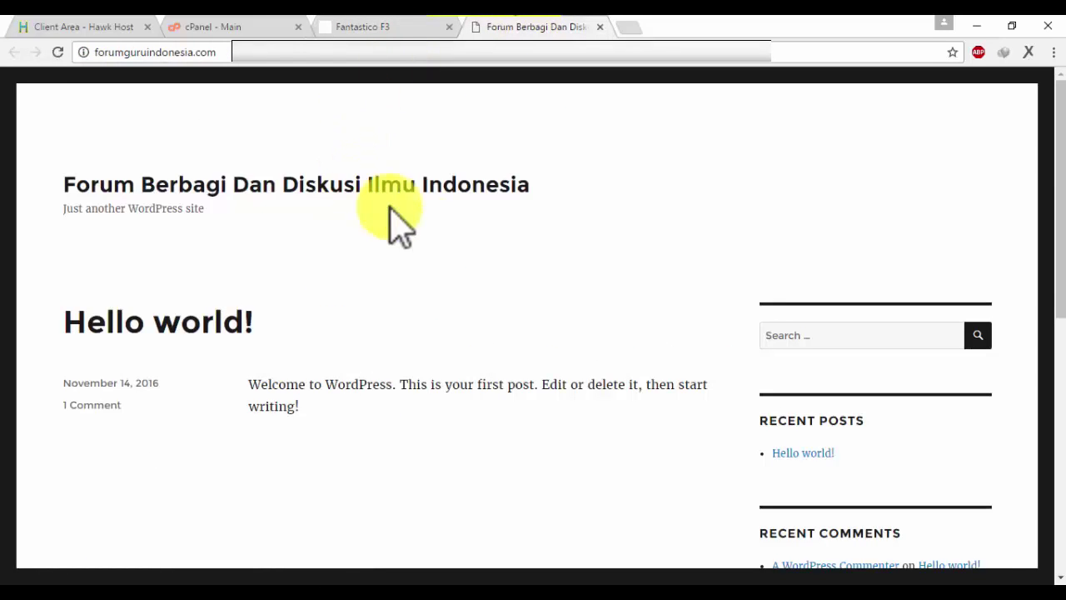
scroll(530, 238, down, 6)
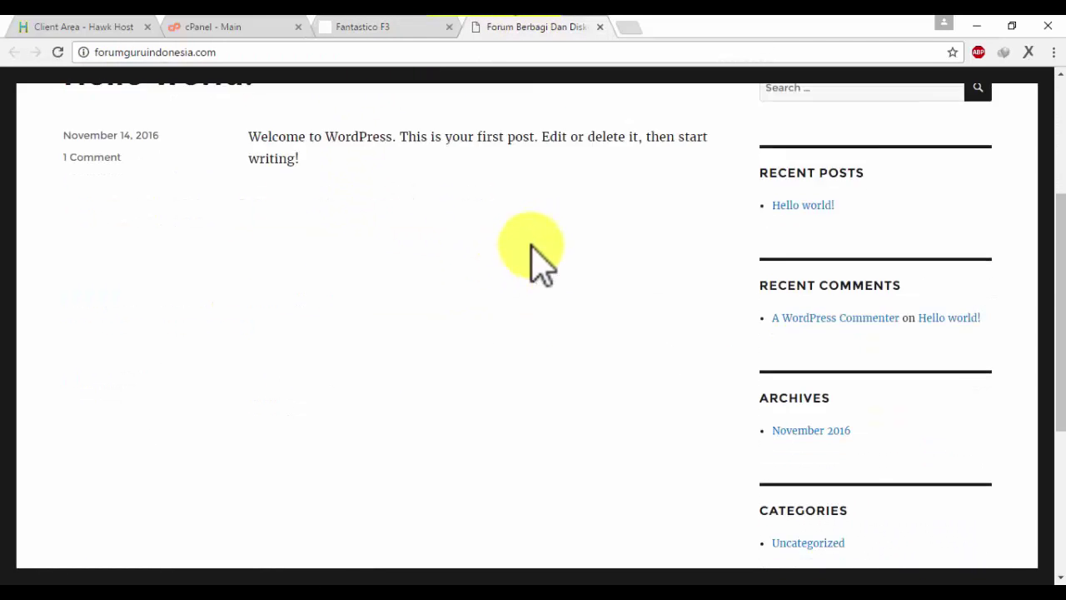
scroll(532, 247, up, 8)
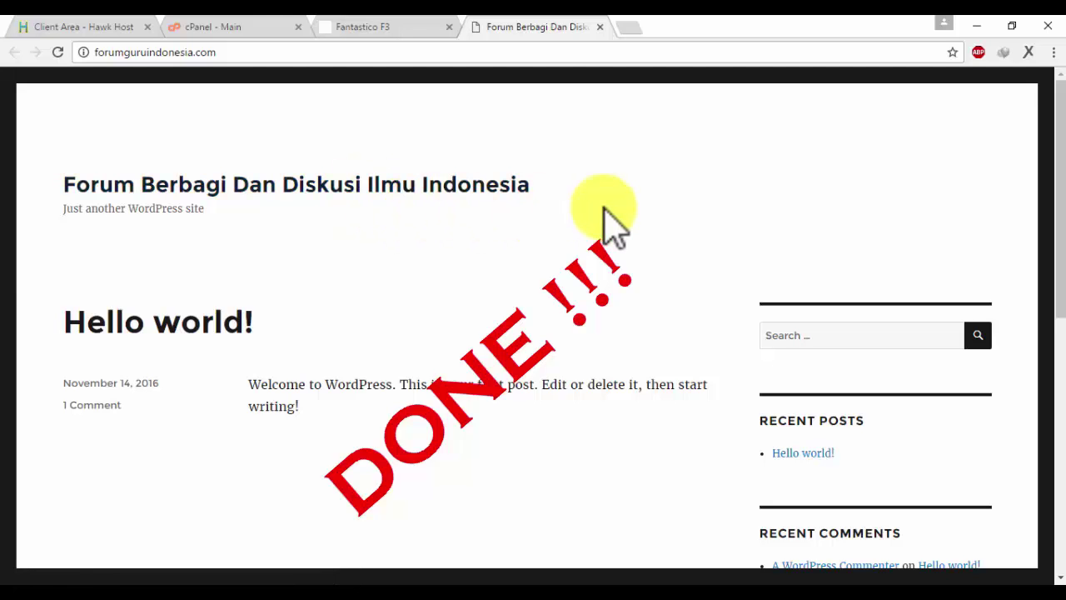
- Take an area screenshot of the browser window showing the new site's home page
key(Print)
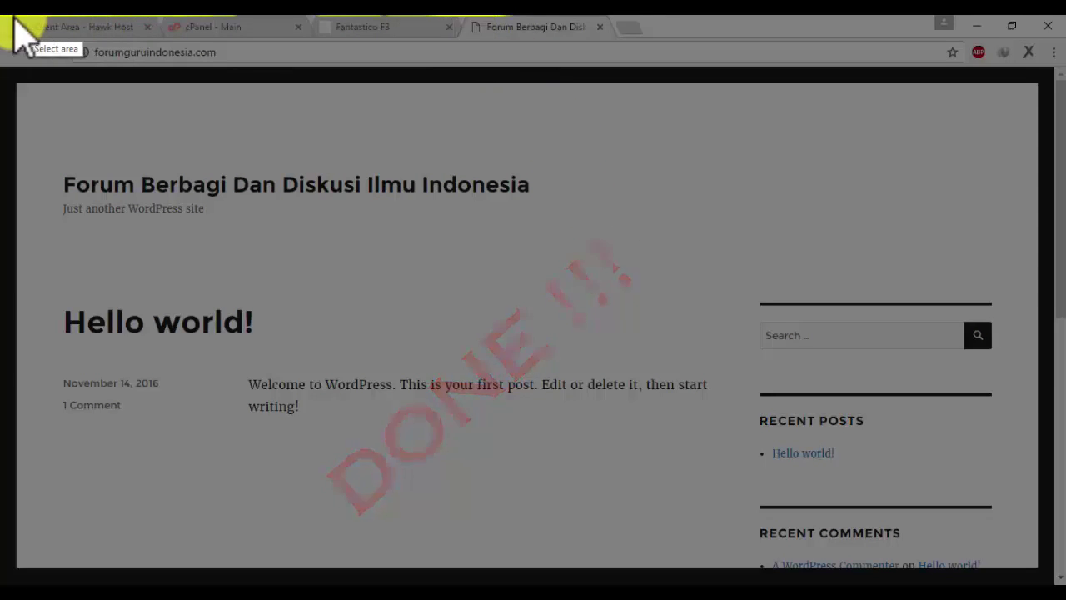
mouse_move(48, 18)
mouse_down()
mouse_move(403, 47)
mouse_move(1047, 543)
mouse_move(1048, 556)
mouse_up()
click(1001, 578)
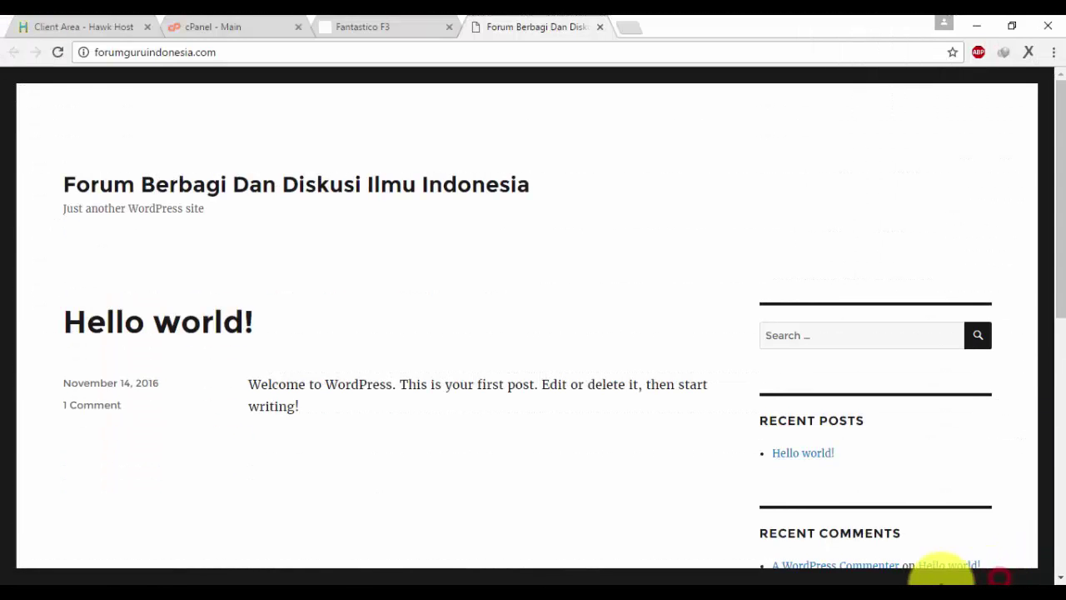
scroll(325, 204, down, 1)
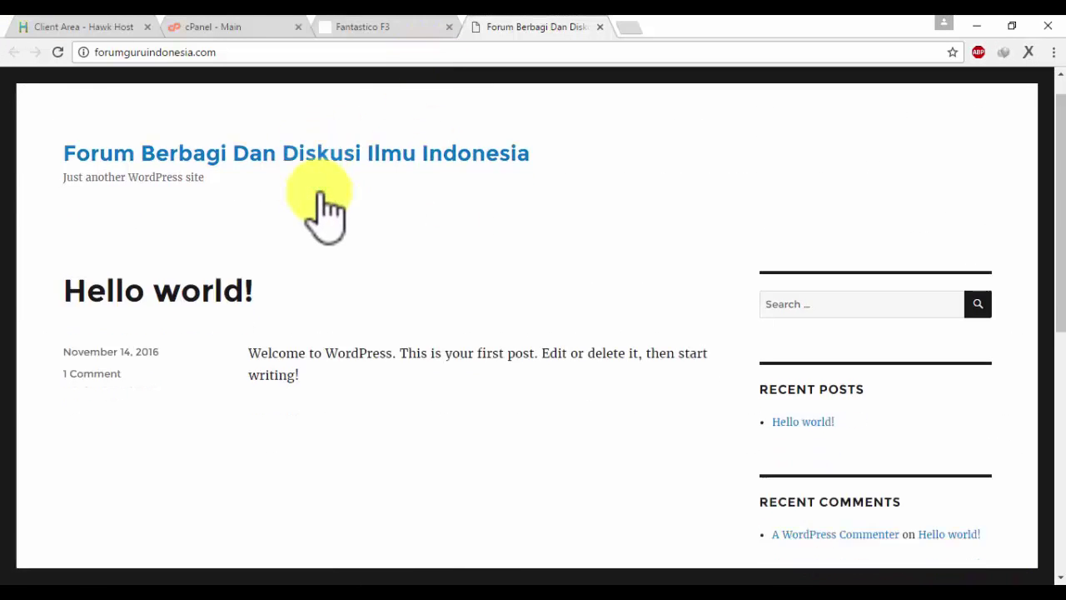